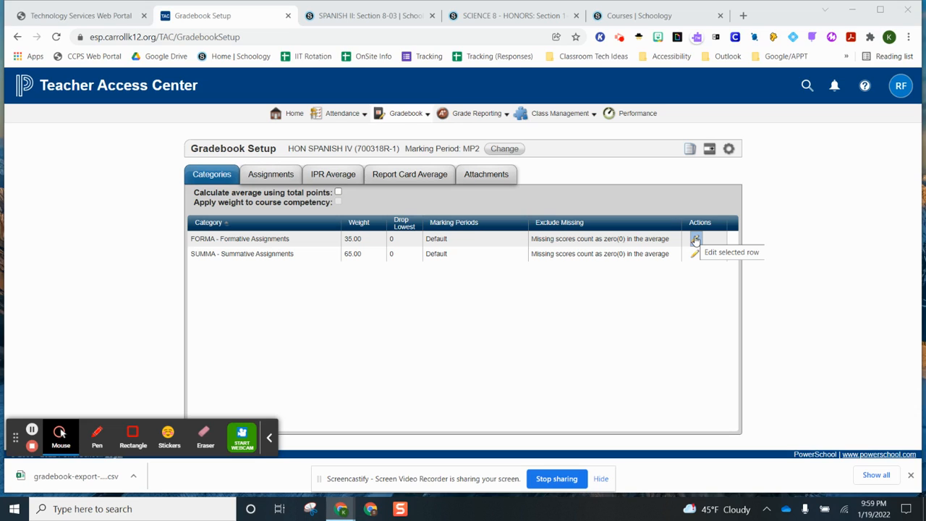
Save the FORMA category row unchanged, then bring up actions for Sample Science Course Section 1
left_click(695, 240)
left_click(668, 239)
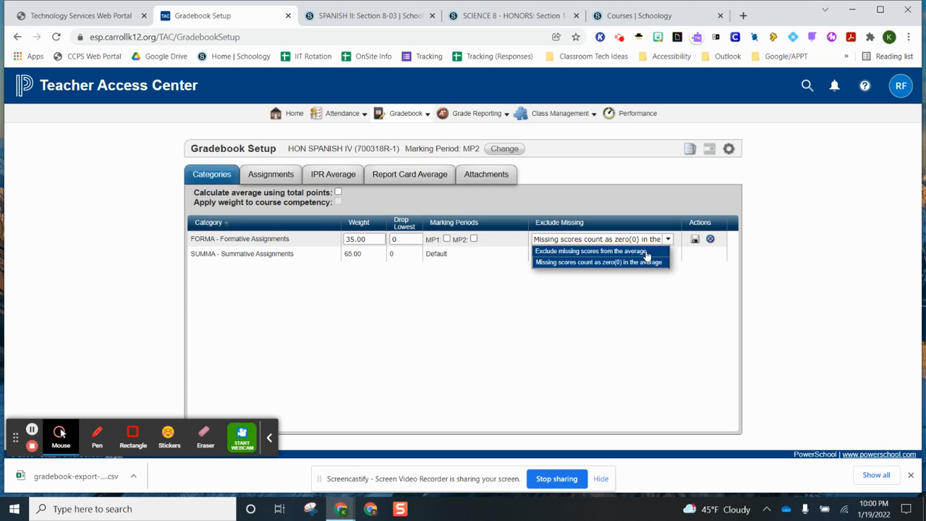
left_click(695, 240)
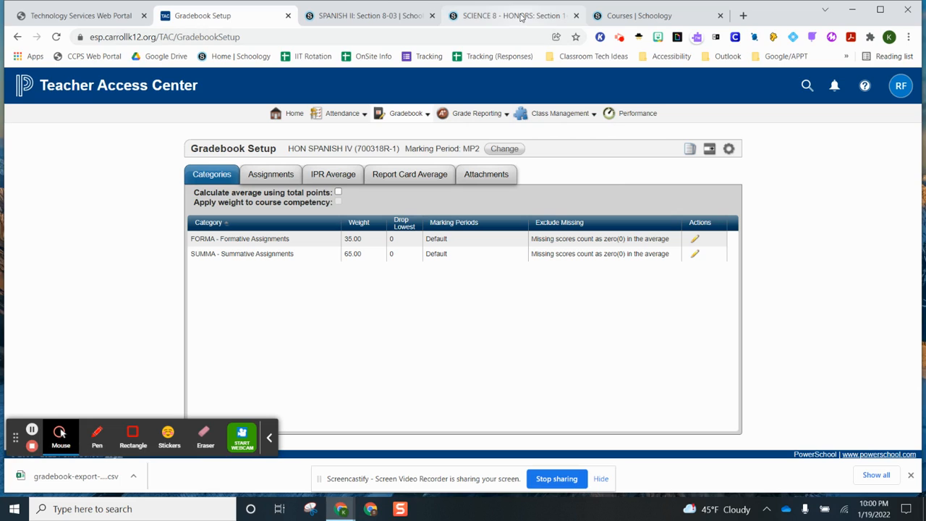
left_click(643, 16)
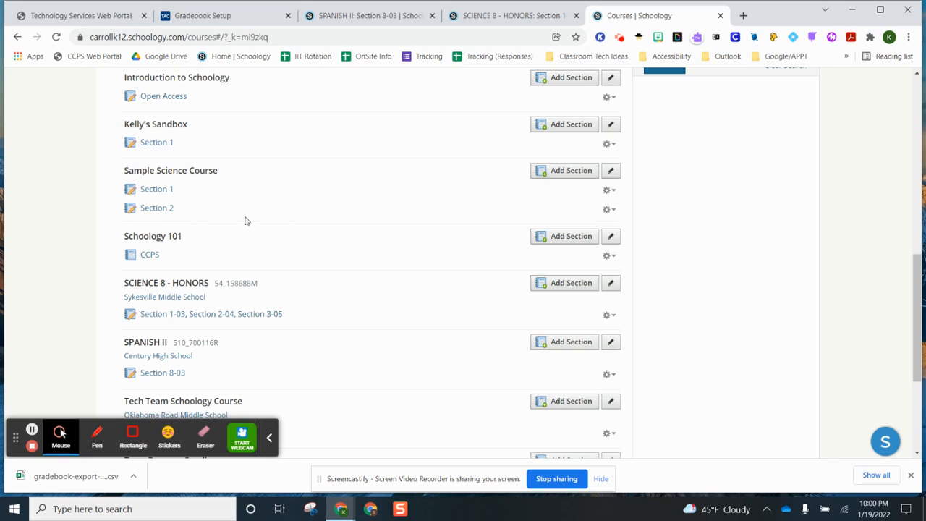
left_click(610, 191)
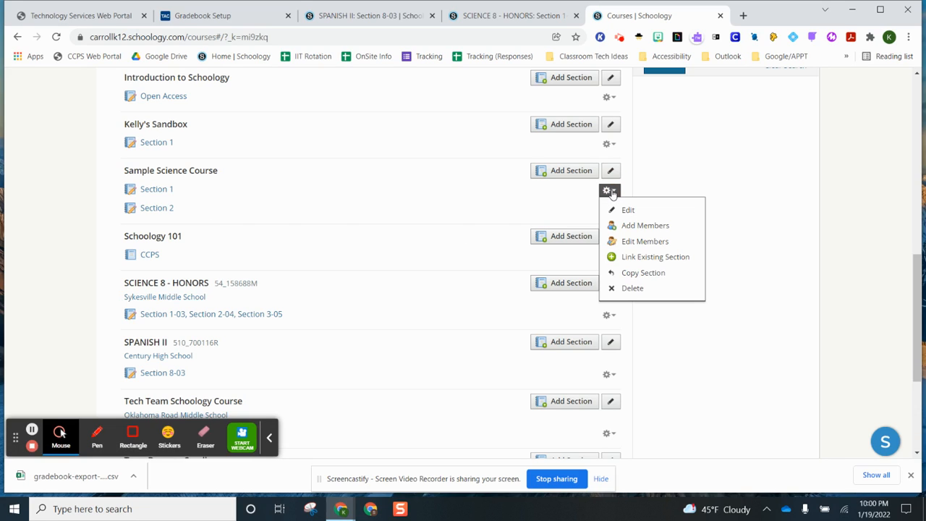
Link Section 2 into Sample Science Section 1 after exporting Section 2's grades as Standard CSV
left_click(627, 258)
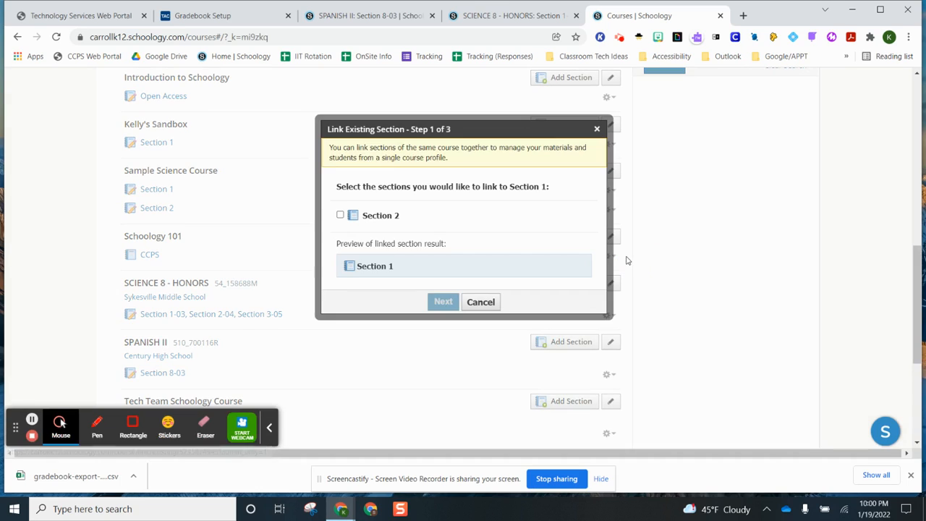
left_click(343, 217)
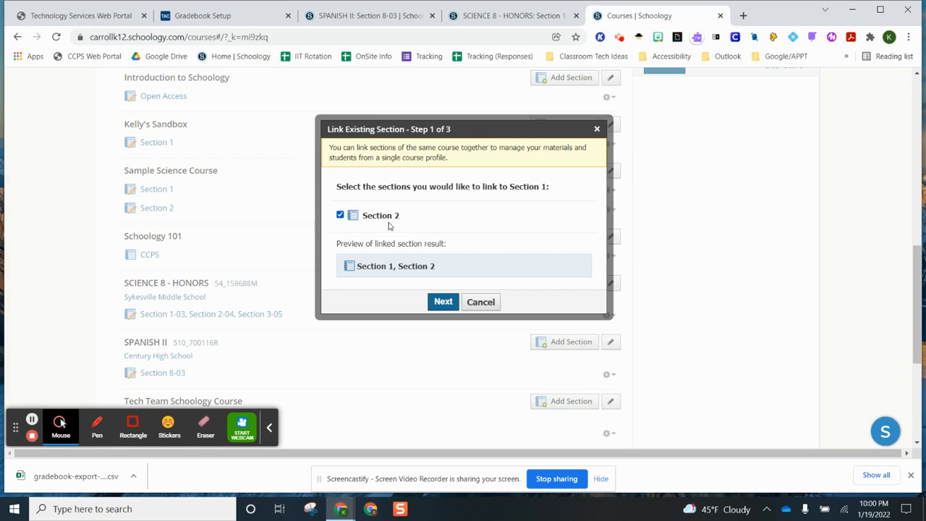
left_click(442, 303)
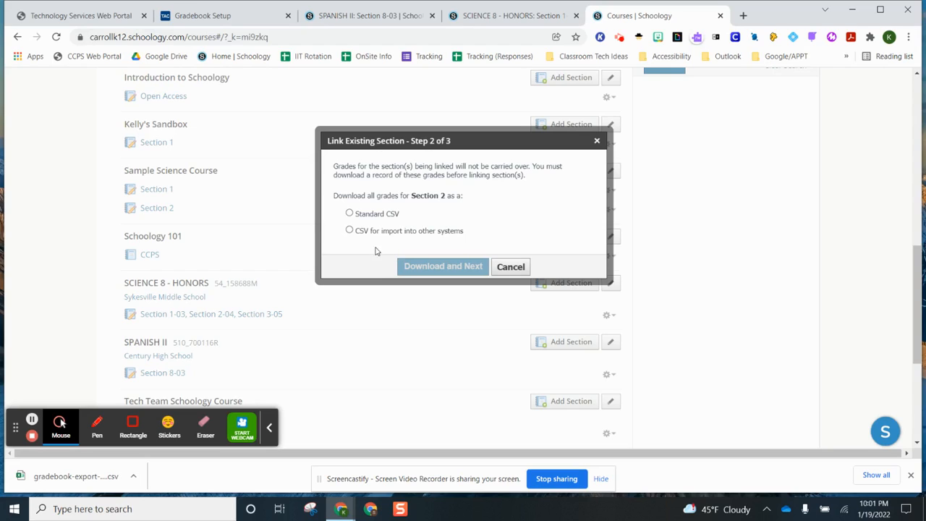
left_click(349, 214)
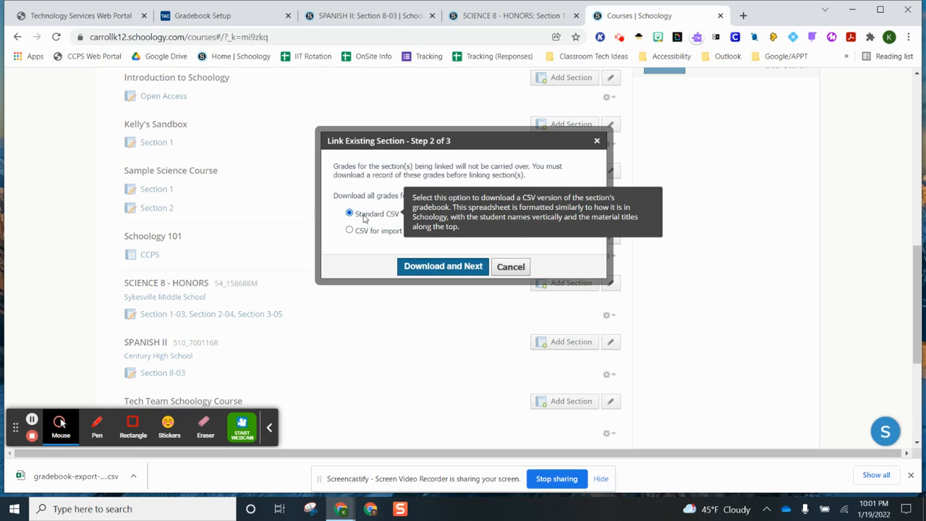
left_click(430, 267)
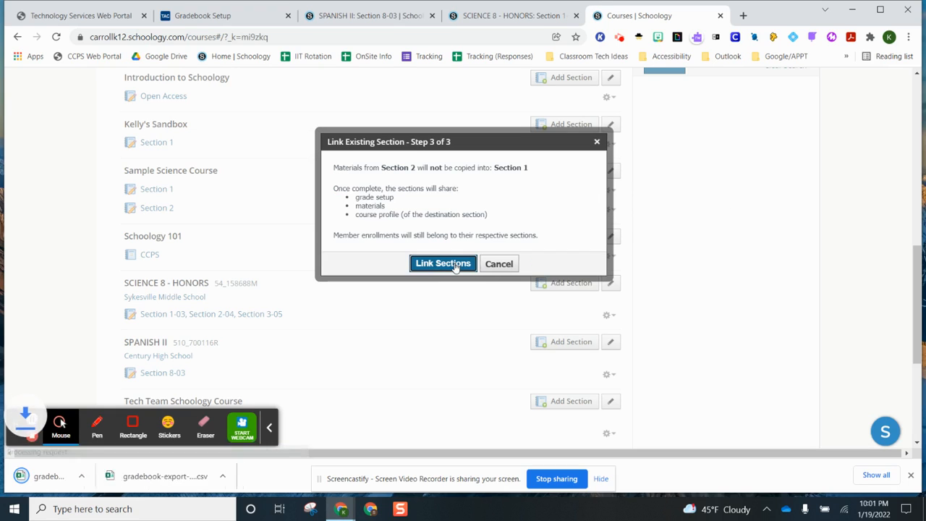
left_click(455, 266)
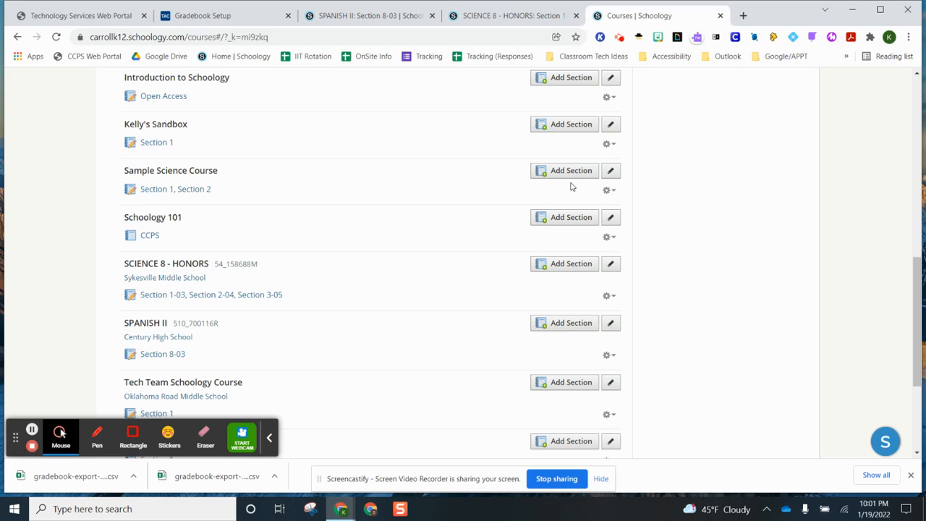
Show the eSchoolPLUS Configuration page for the SPANISH II Section 8-03 course
left_click(379, 18)
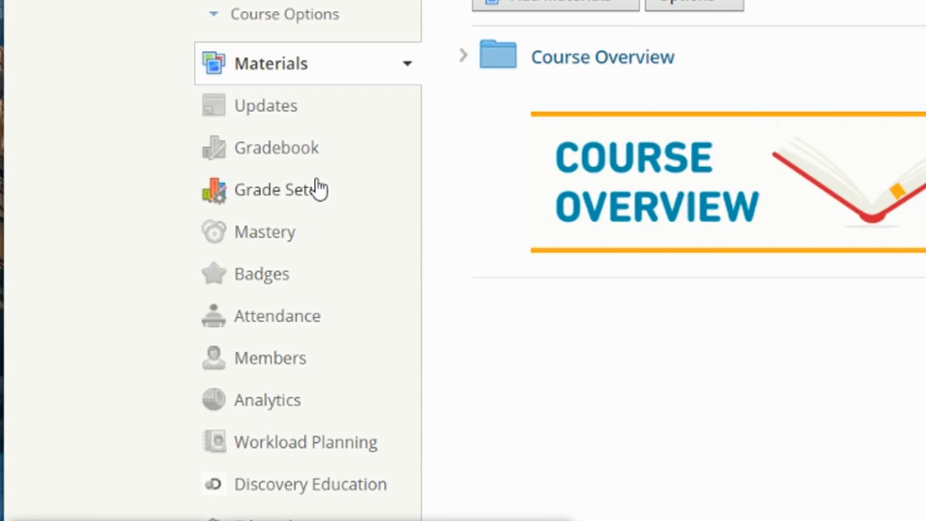
scroll(315, 168, "down", 2)
scroll(315, 167, "down", 2)
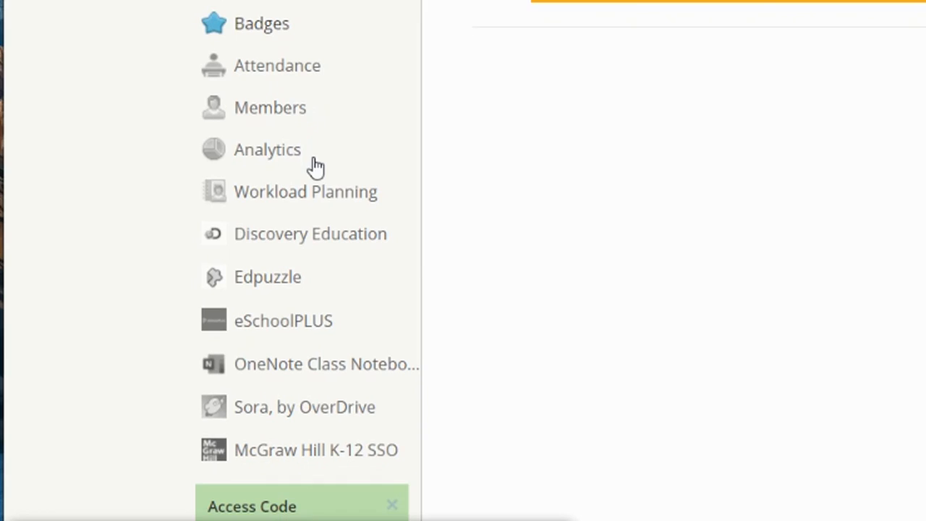
left_click(282, 323)
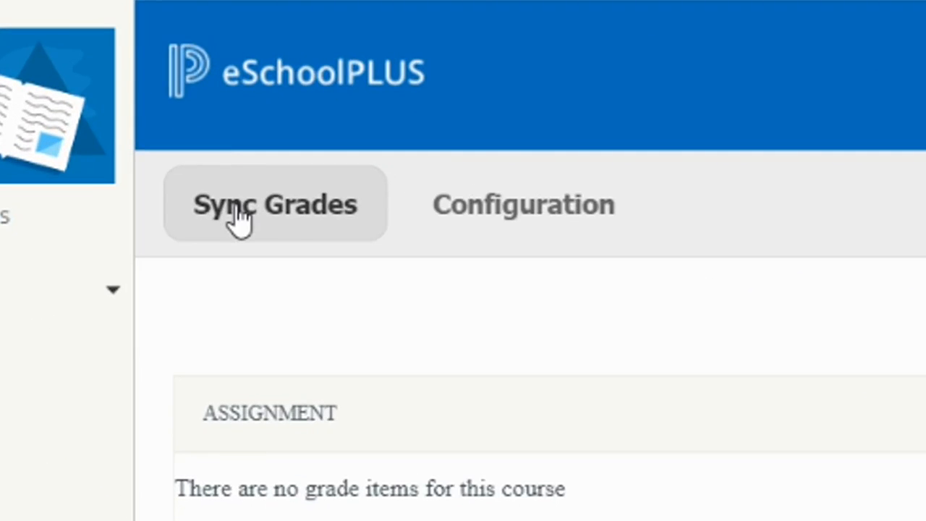
left_click(513, 209)
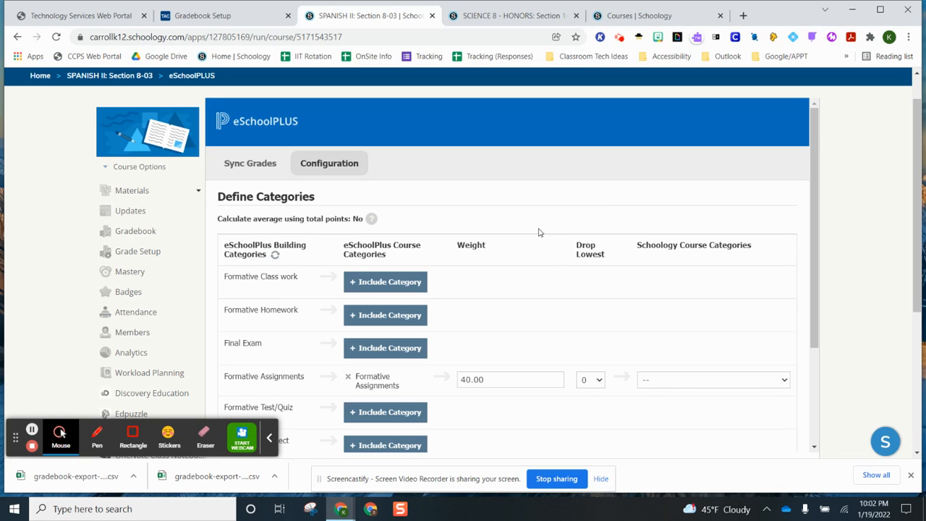
Map Formative and Summative Assignments each to a newly created Schoology category and save the configuration
scroll(580, 318, "down", 2)
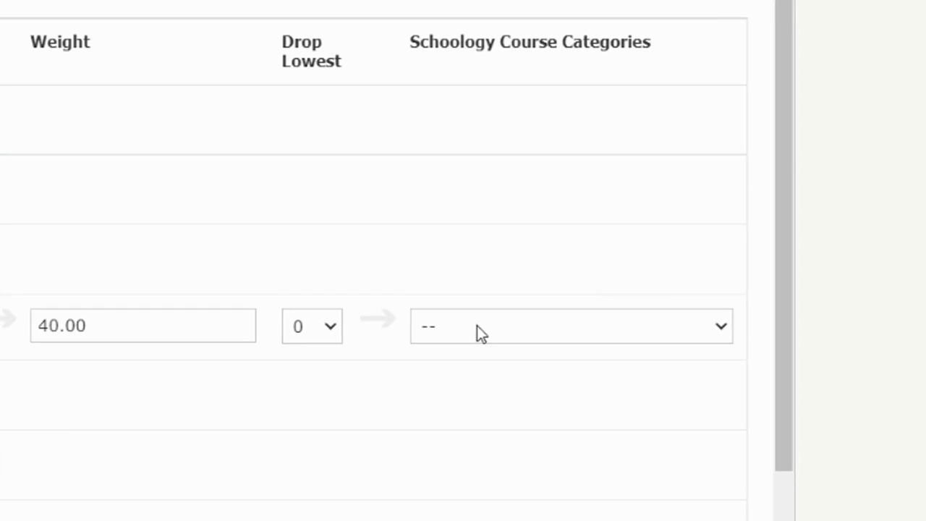
left_click(720, 327)
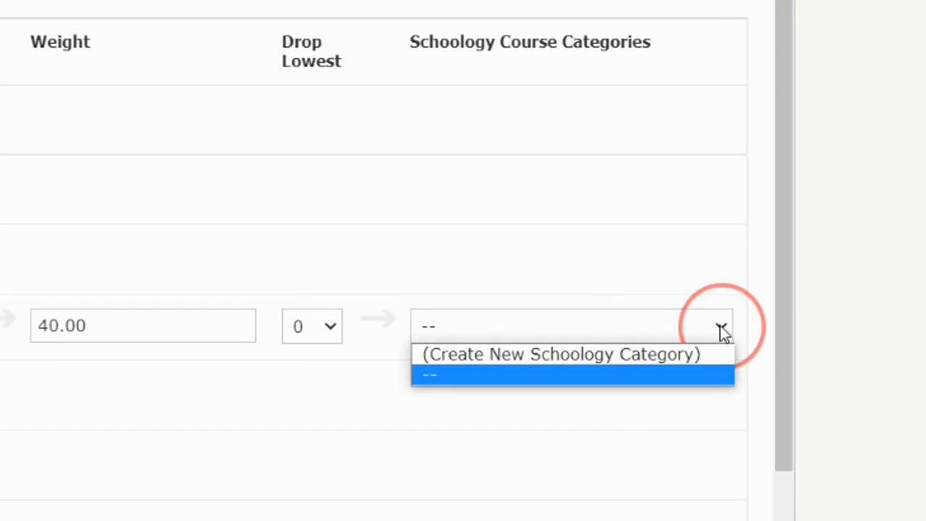
left_click(693, 355)
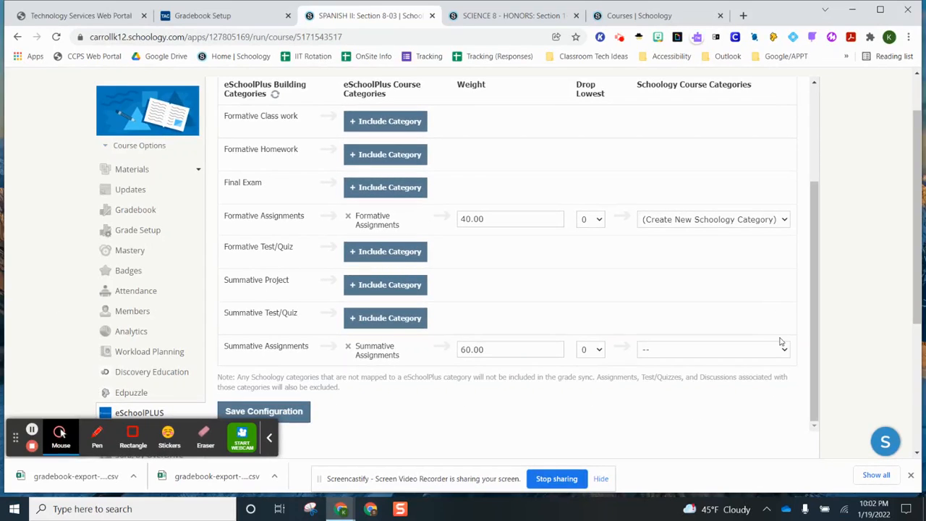
left_click(785, 350)
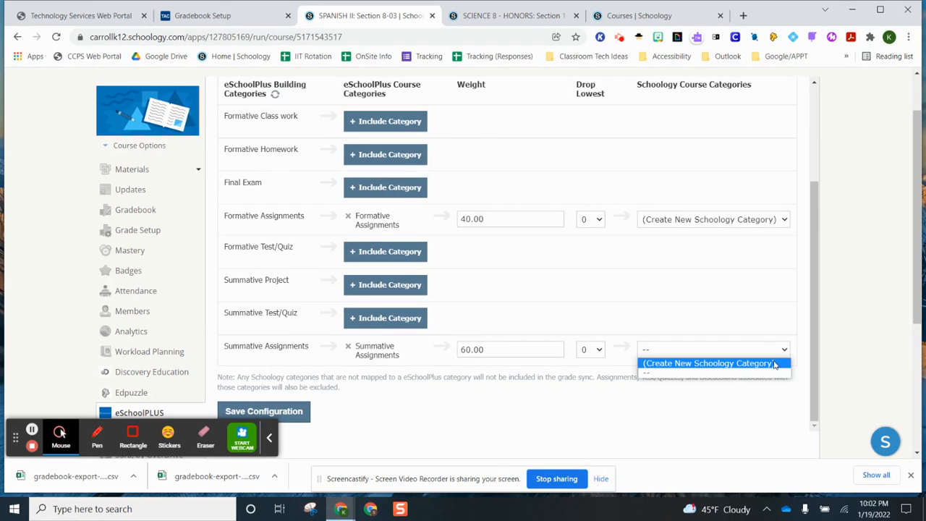
left_click(771, 364)
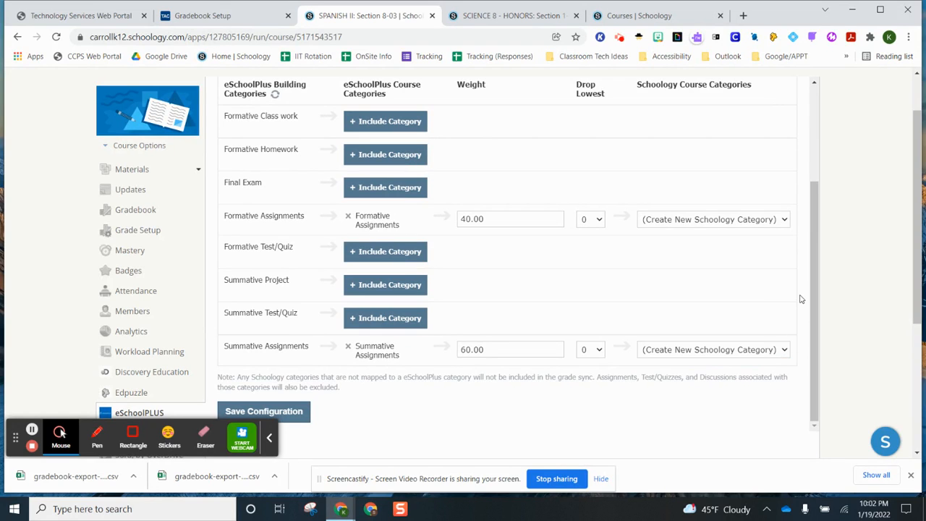
scroll(801, 299, "down", 1)
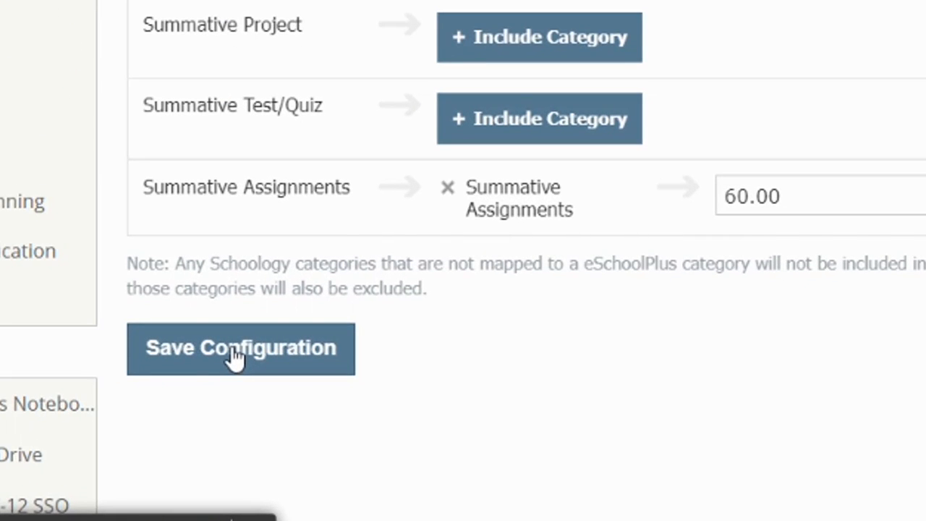
left_click(235, 355)
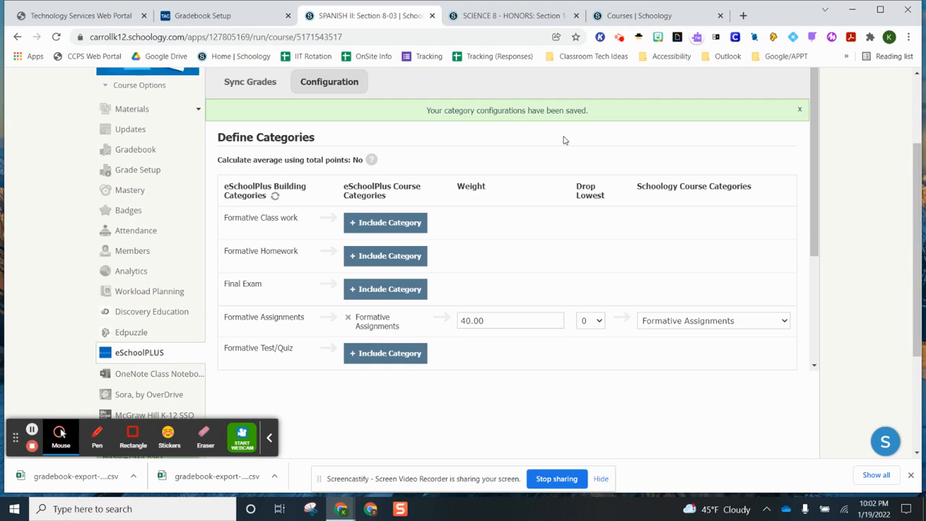
left_click_drag(816, 149, 825, 215)
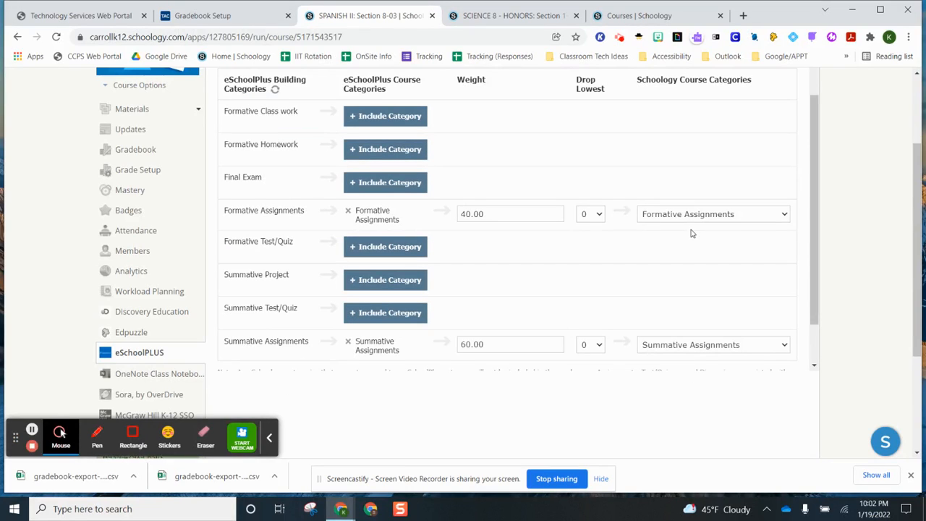
left_click_drag(816, 217, 817, 190)
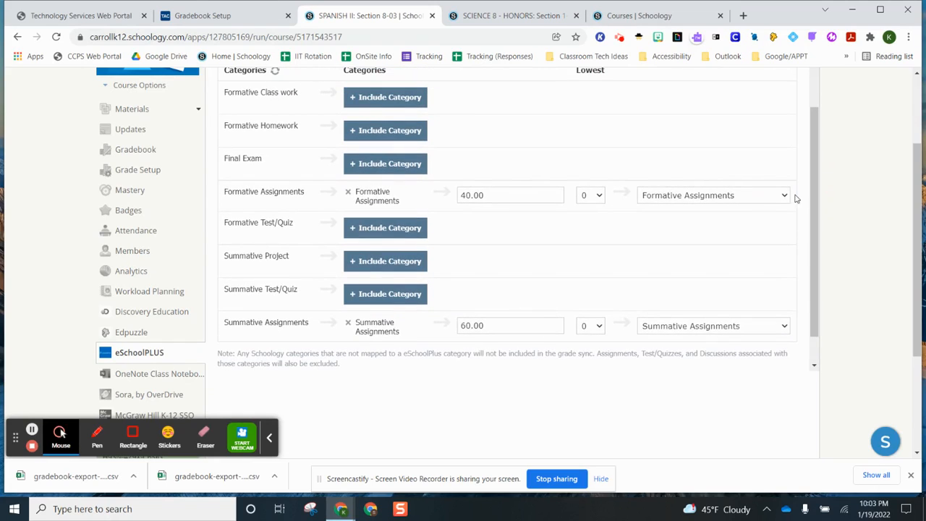
left_click(784, 195)
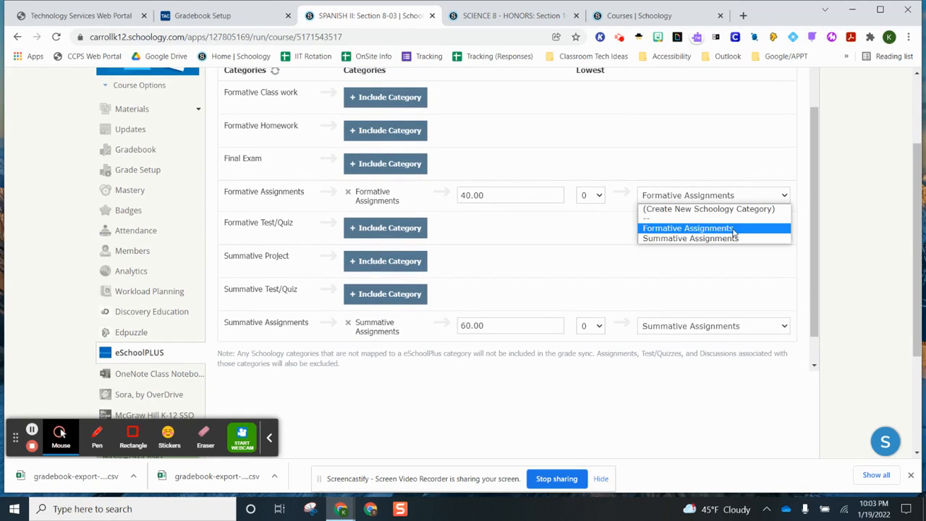
left_click(687, 230)
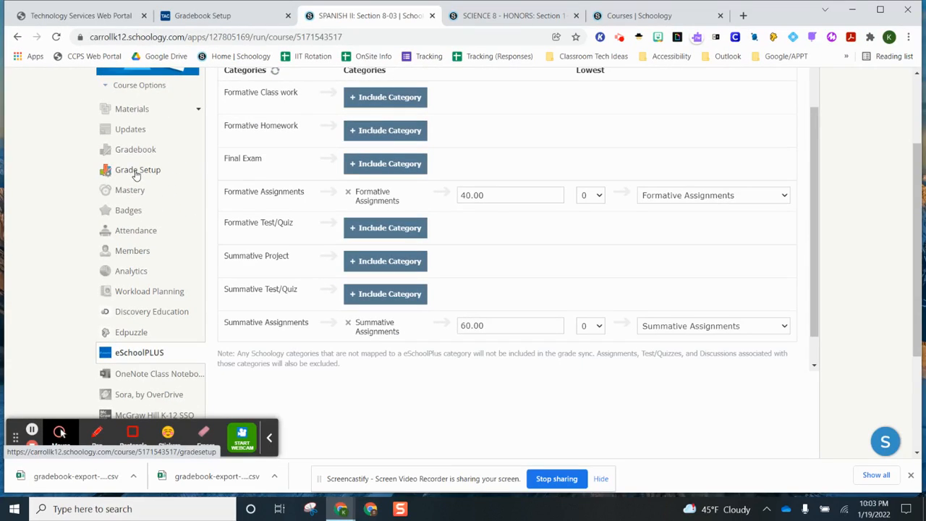
In Grade Setup, set the gradebook scale to Standard Grading Scale
left_click(136, 171)
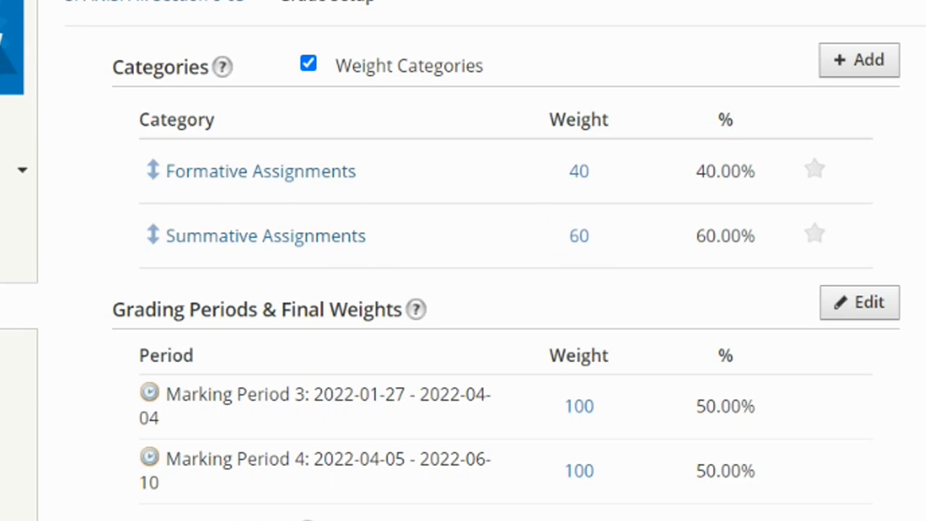
left_click_drag(917, 190, 916, 226)
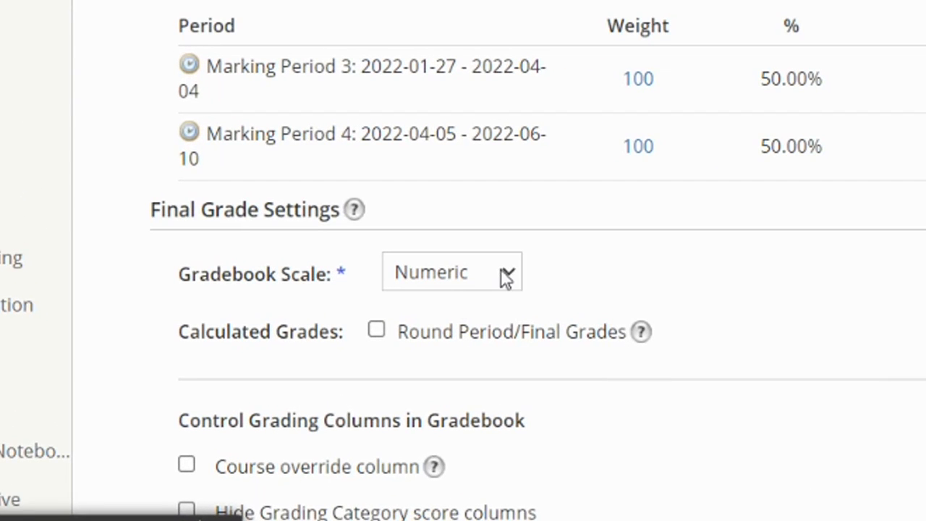
left_click(506, 278)
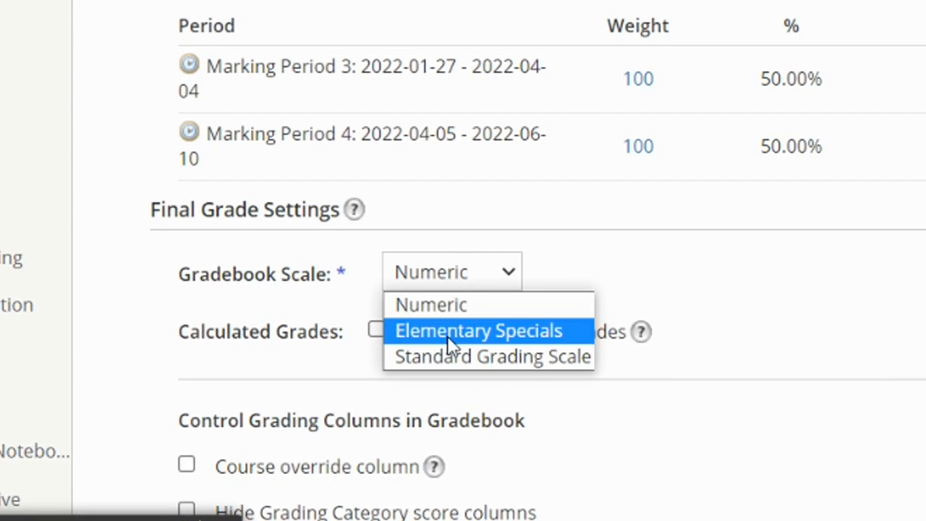
left_click(445, 357)
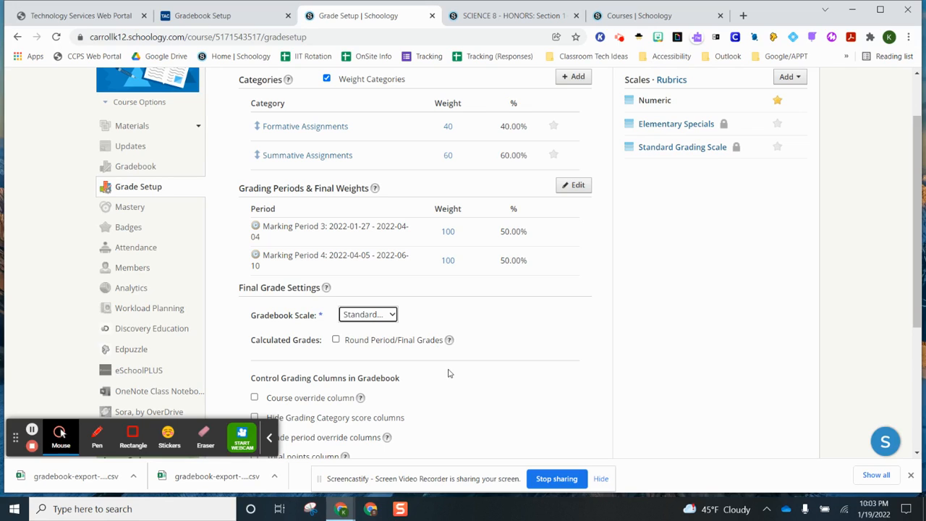
Hide grading period grades and the overall grade from student reports, and save the changes
scroll(466, 378, "up", 2)
scroll(466, 378, "down", 5)
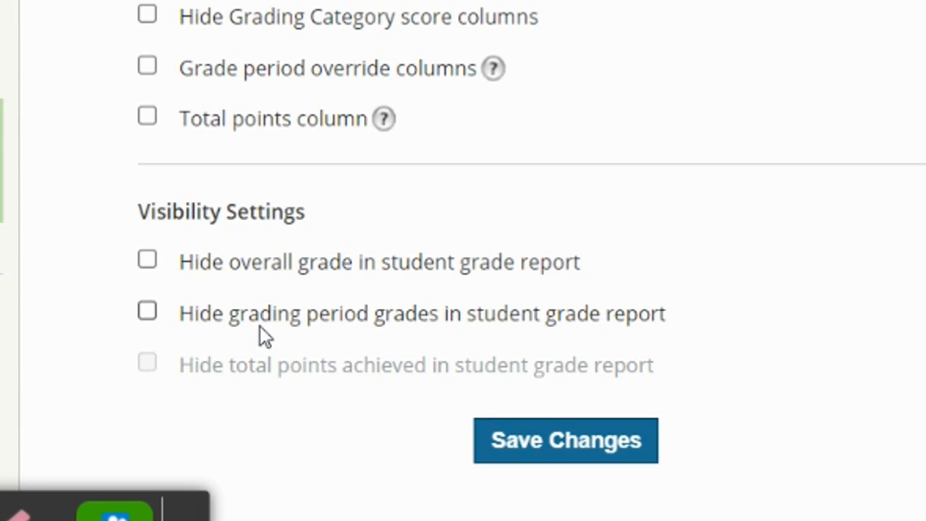
left_click(147, 314)
left_click(148, 262)
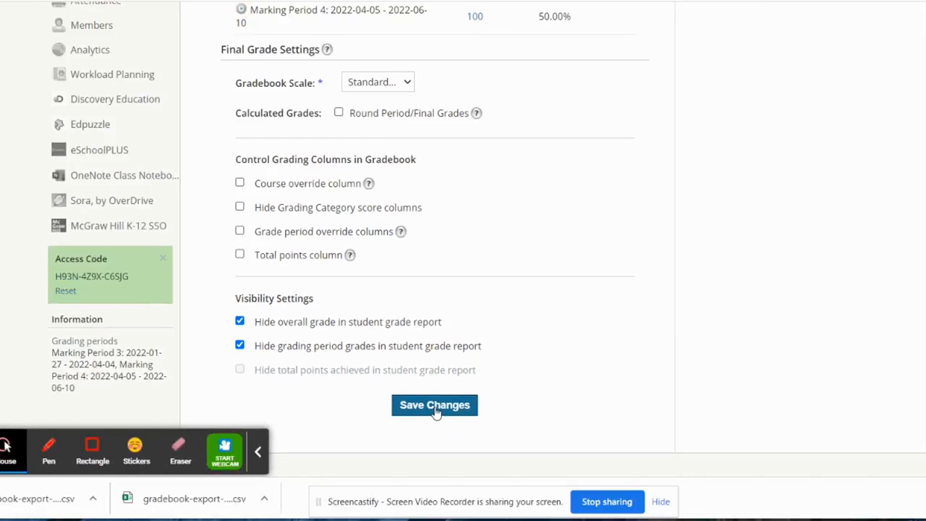
left_click(435, 408)
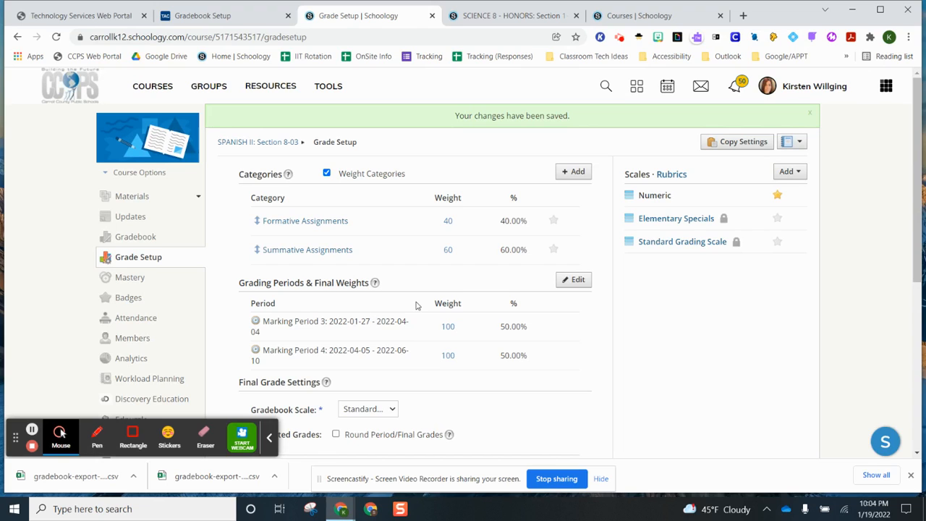
left_click(519, 17)
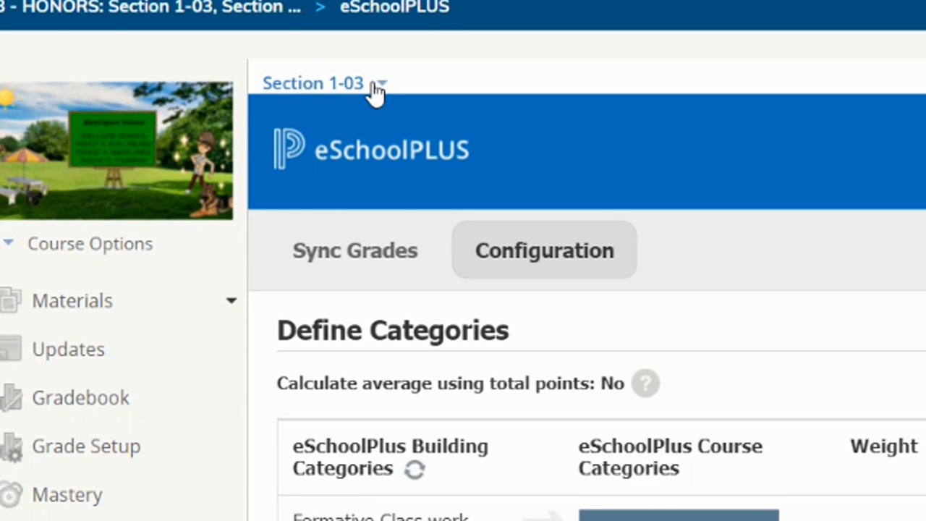
left_click(375, 85)
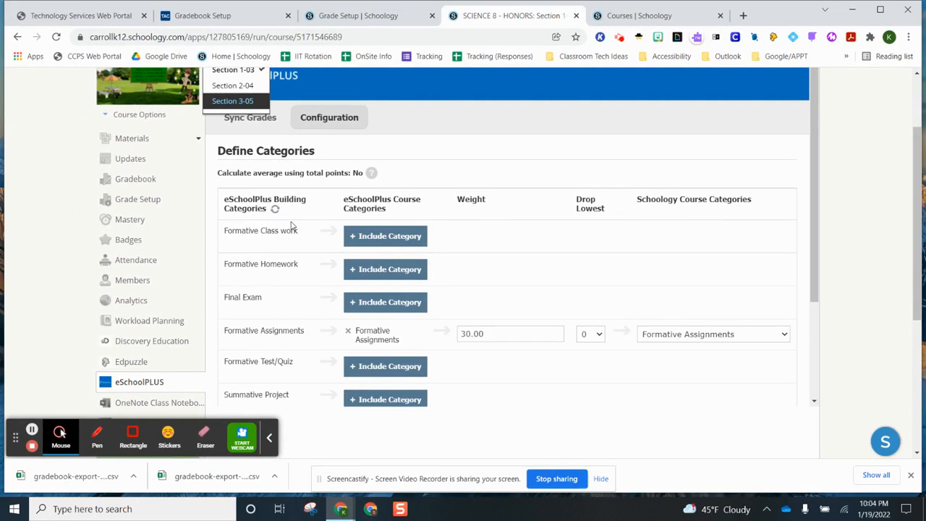
scroll(579, 326, "down", 1)
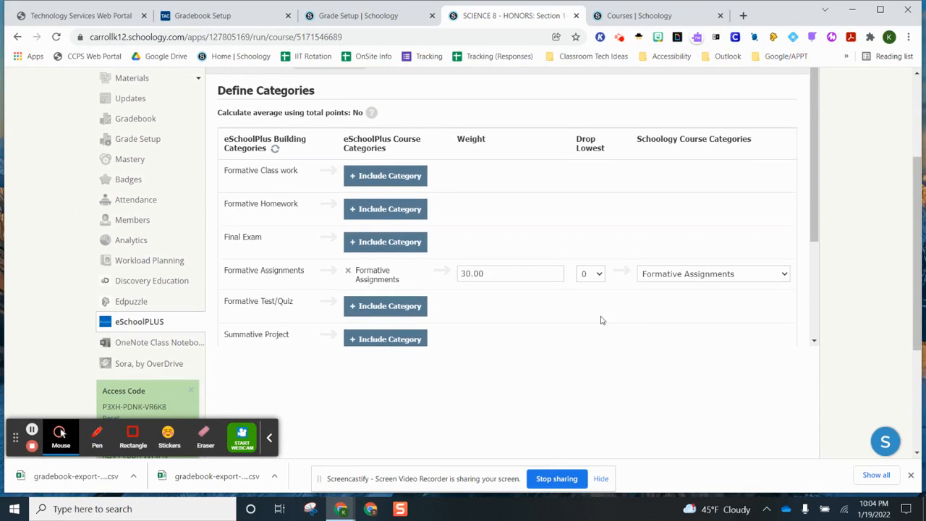
scroll(733, 299, "down", 1)
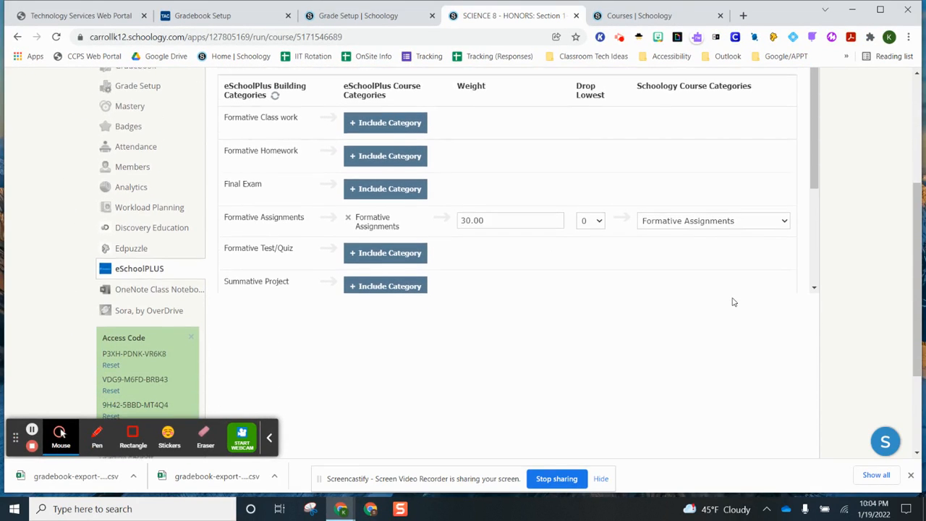
scroll(735, 289, "up", 4)
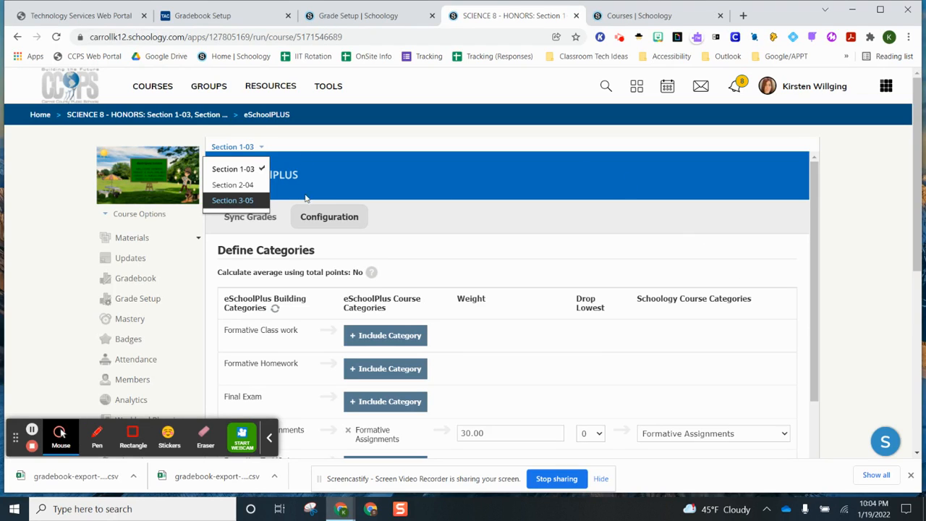
left_click(390, 15)
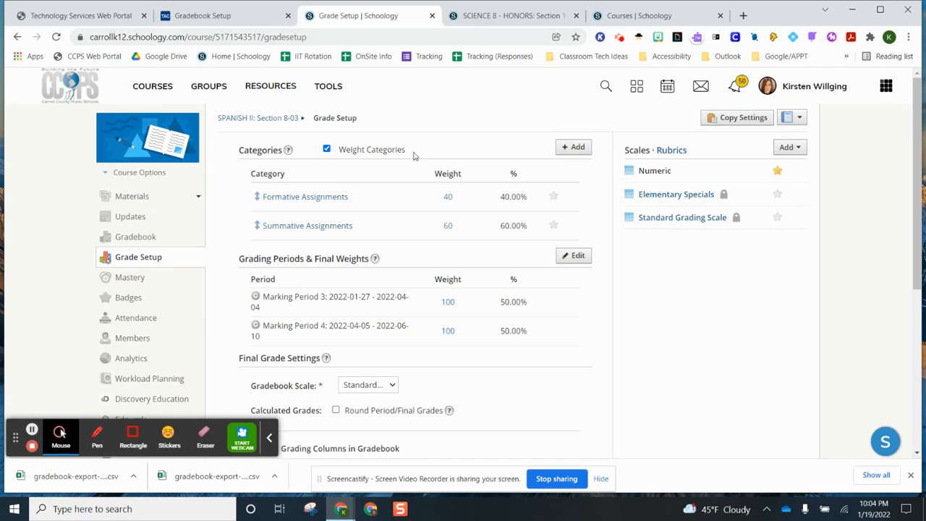
Open the SPANISH II gradebook and view its grade sync status log
left_click(133, 237)
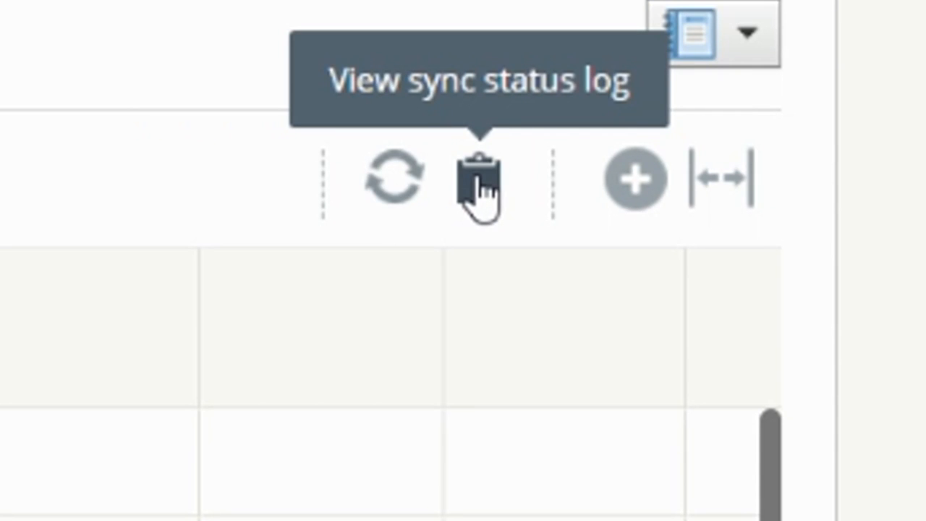
left_click(479, 182)
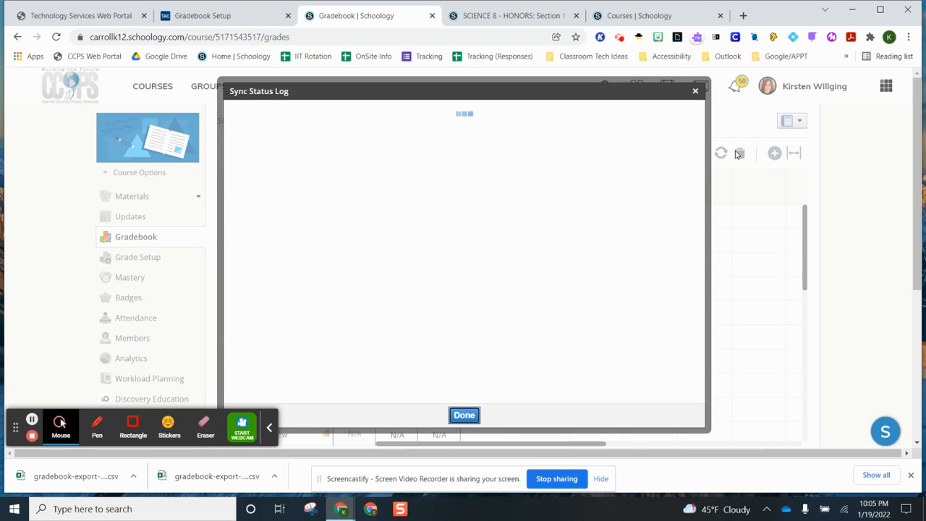